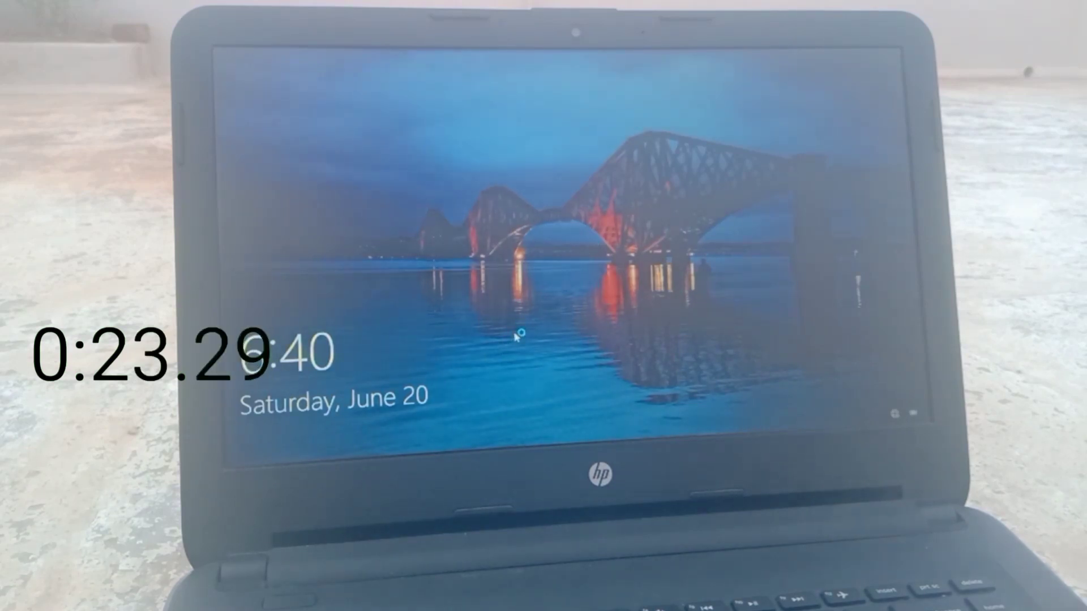
# - Sign in to Windows with the account password and refresh the desktop
pyautogui.press('Return')
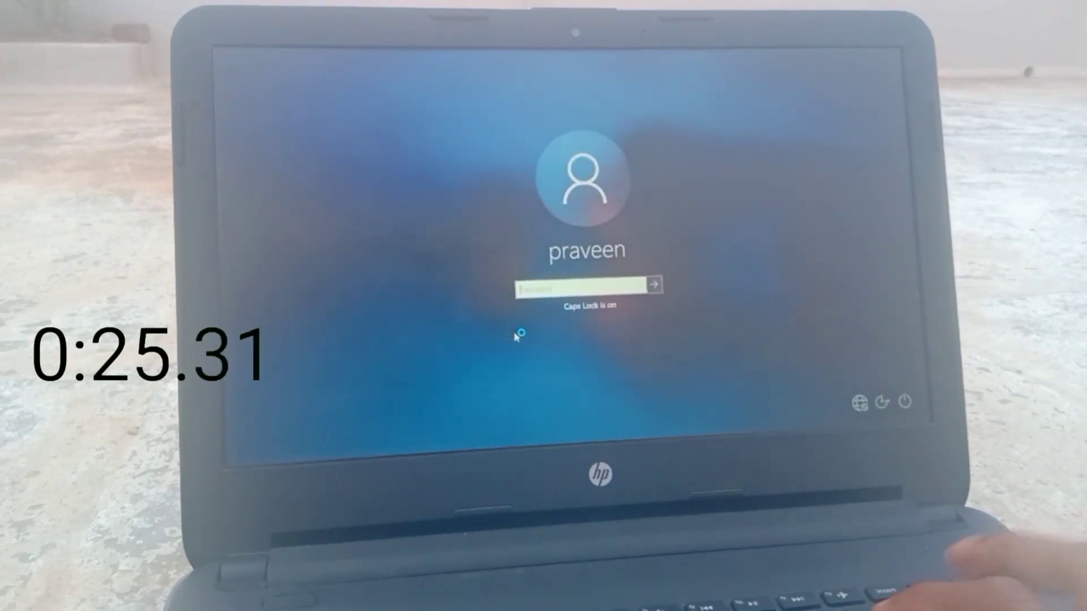
pyautogui.write('*********')
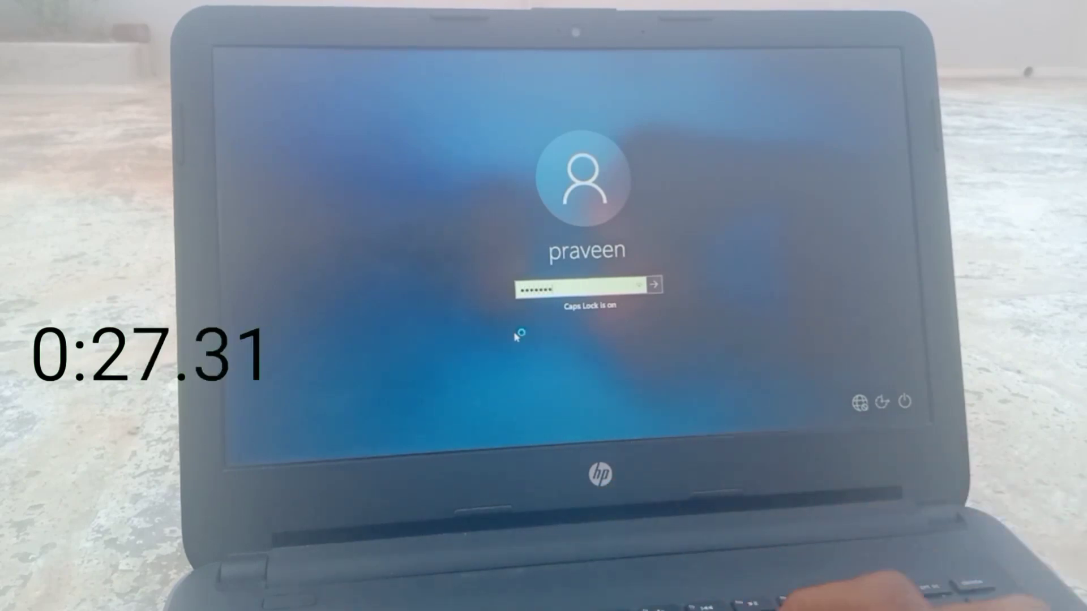
pyautogui.press('Return')
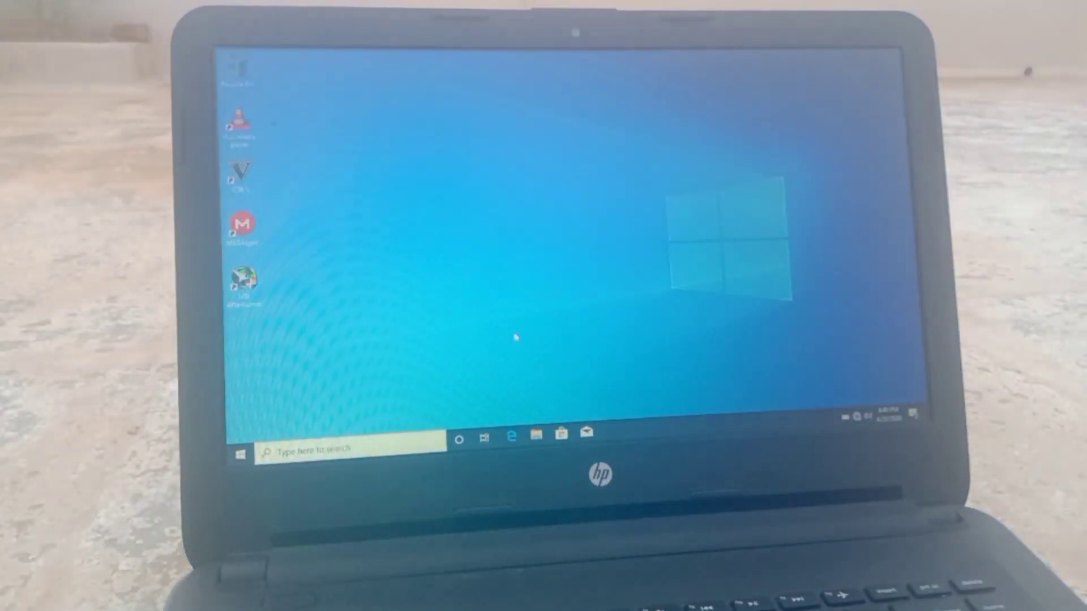
pyautogui.rightClick(486, 321)
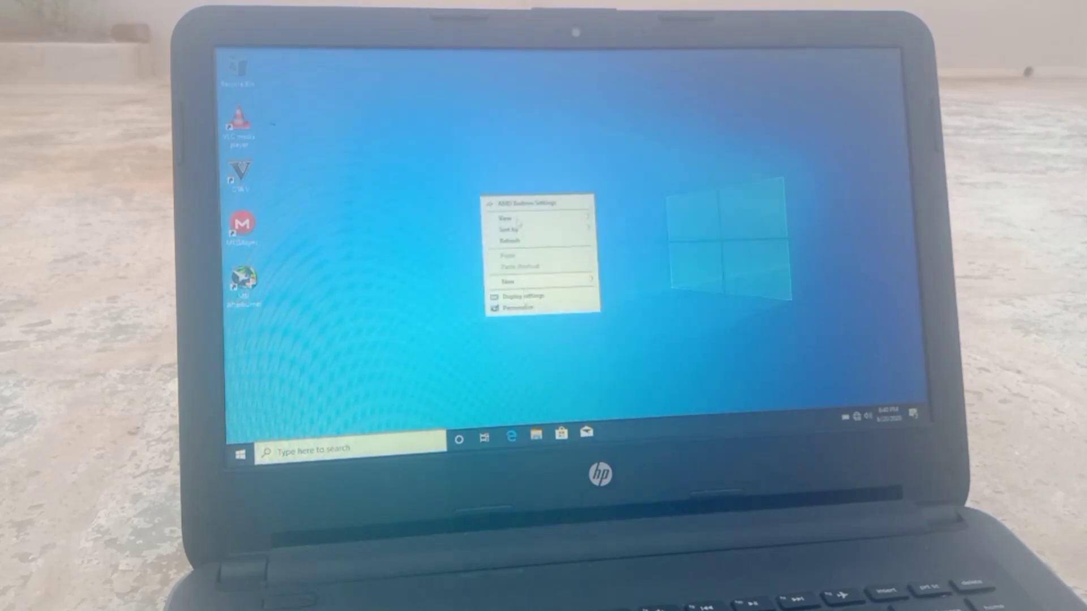
pyautogui.click(511, 244)
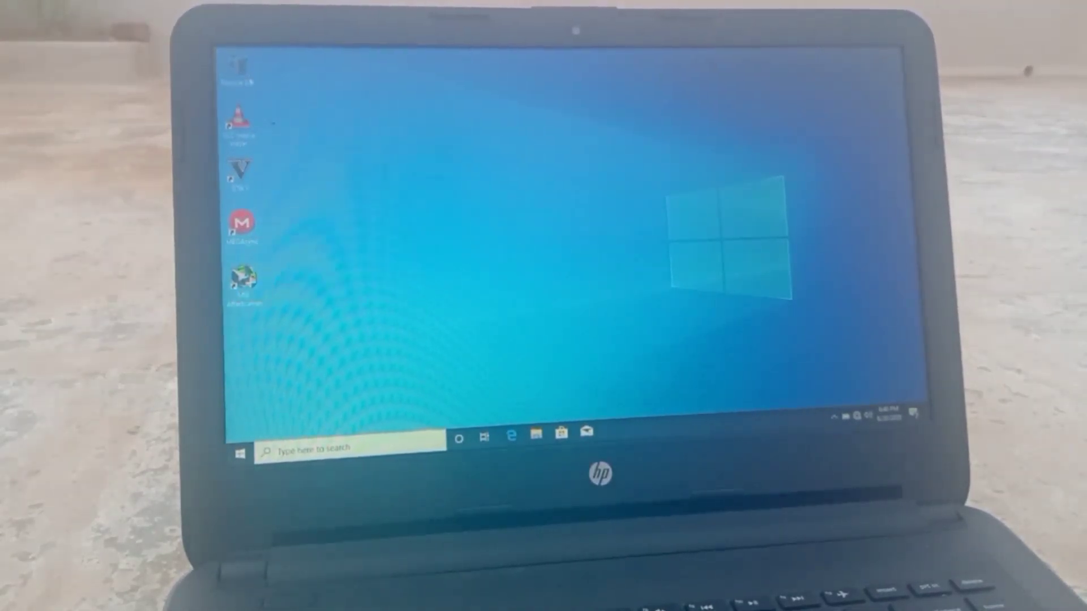
# - Open the Recycle Bin full-screen, then open This PC's system properties
pyautogui.doubleClick(237, 68)
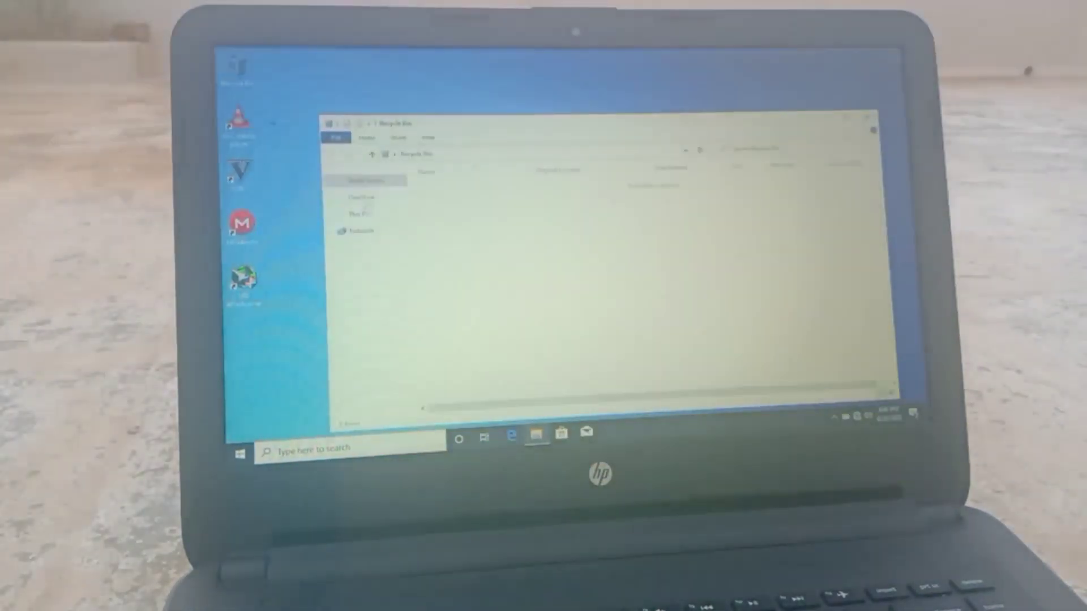
pyautogui.click(846, 118)
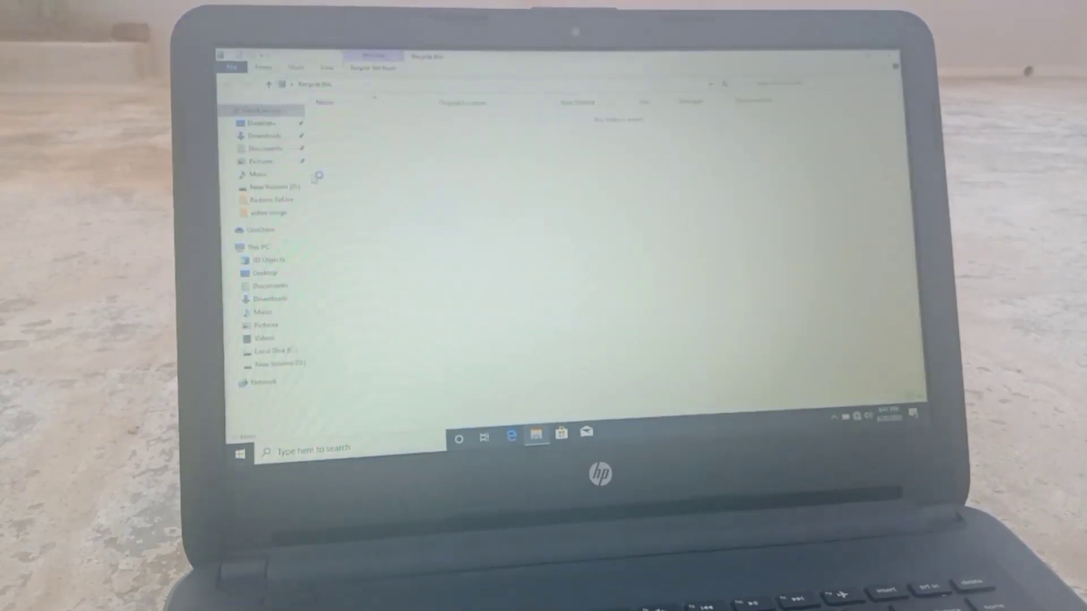
pyautogui.rightClick(253, 249)
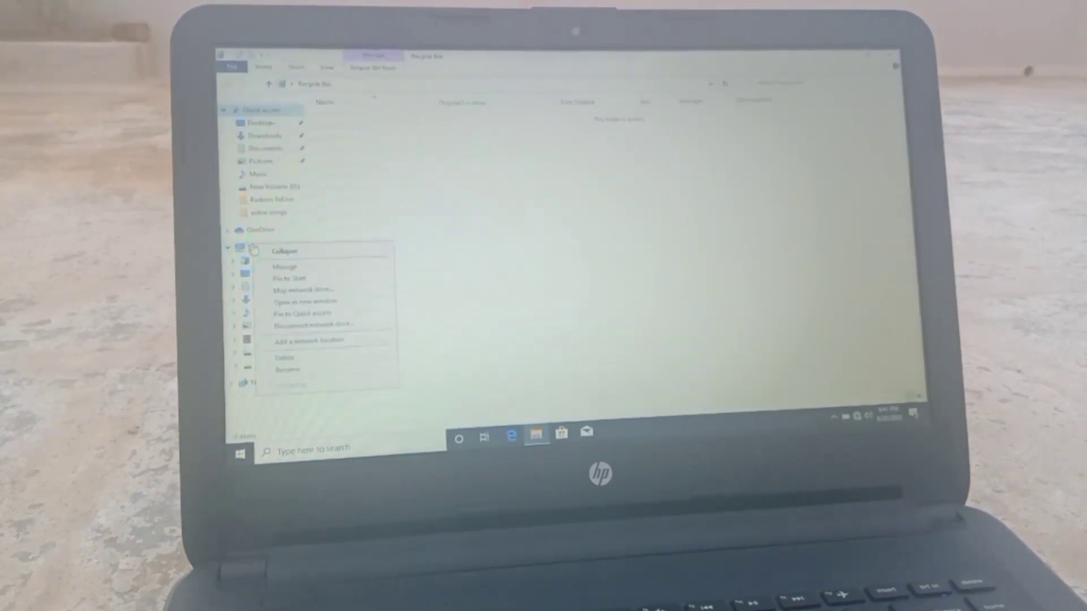
pyautogui.click(290, 386)
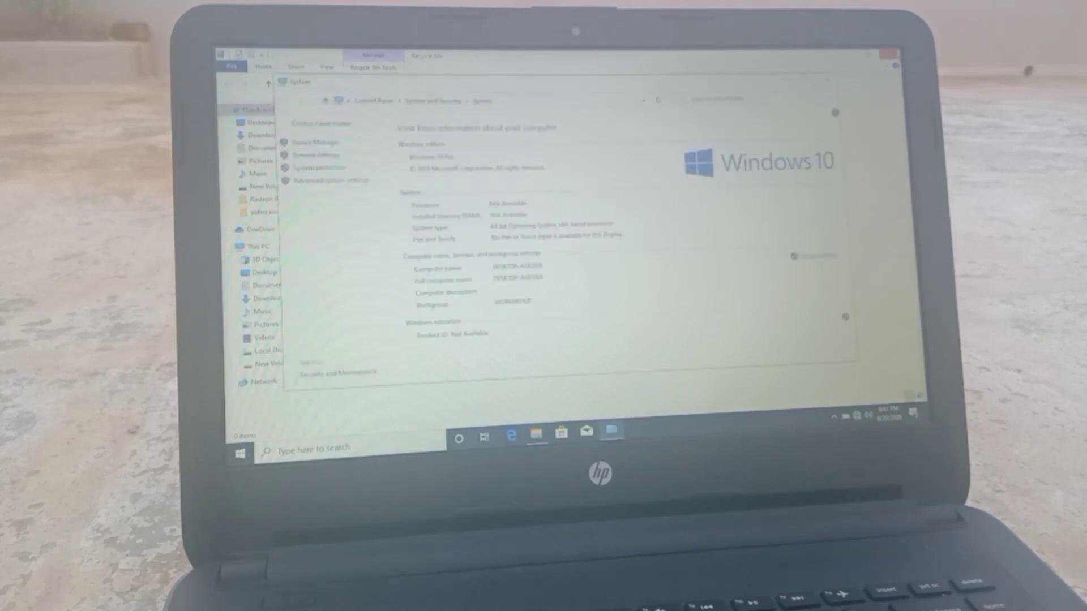
# - Open Disk Management from the Win+X menu and arrange it beside the System window
pyautogui.click(237, 454)
pyautogui.click(237, 455)
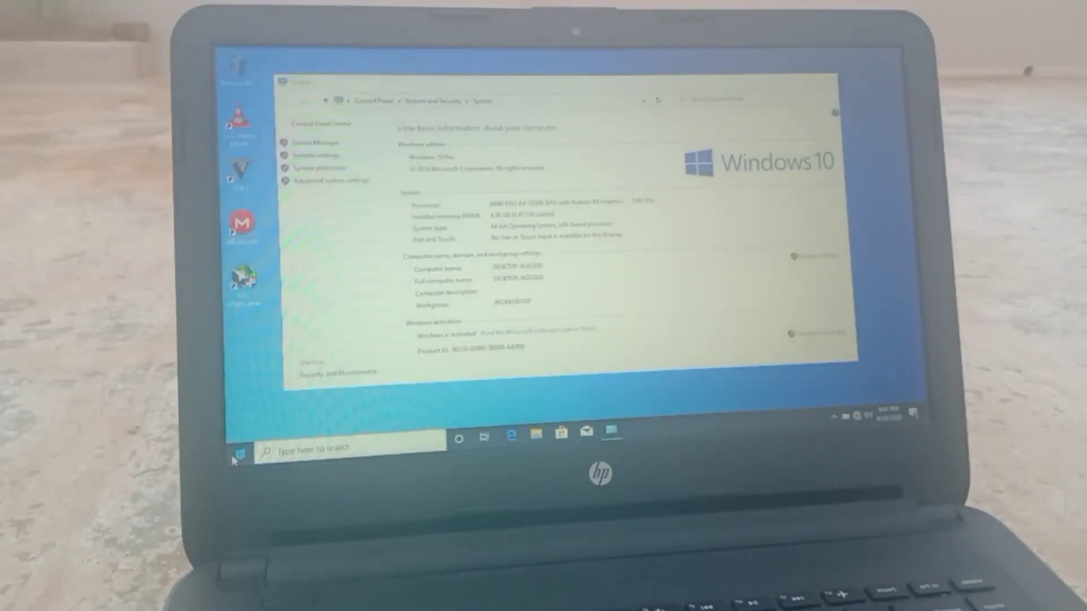
pyautogui.rightClick(234, 459)
pyautogui.click(278, 256)
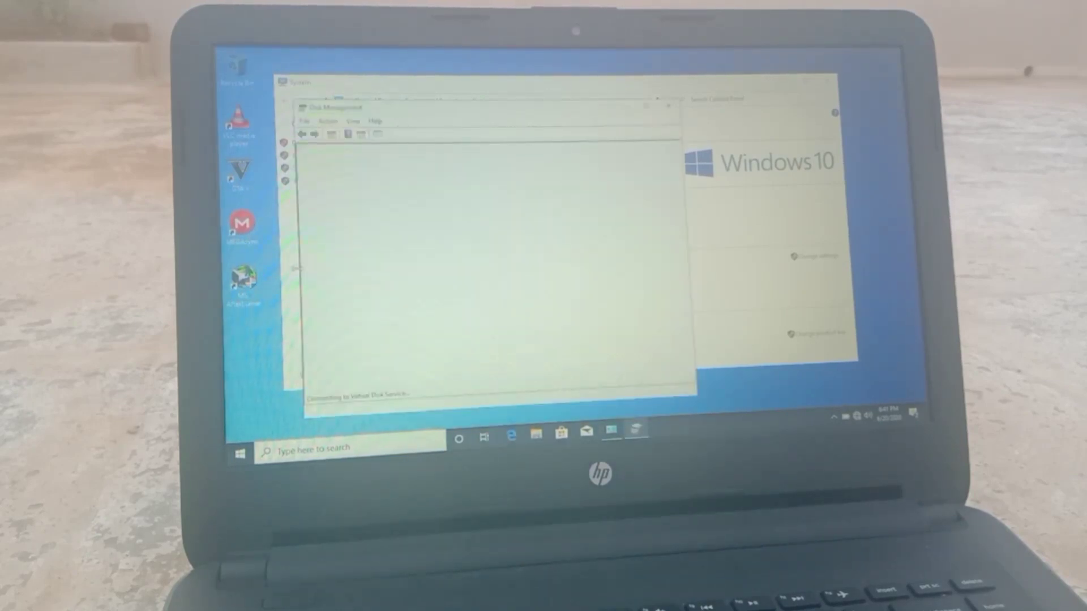
pyautogui.moveTo(496, 118); pyautogui.dragTo(434, 112)
pyautogui.moveTo(542, 89); pyautogui.dragTo(750, 101)
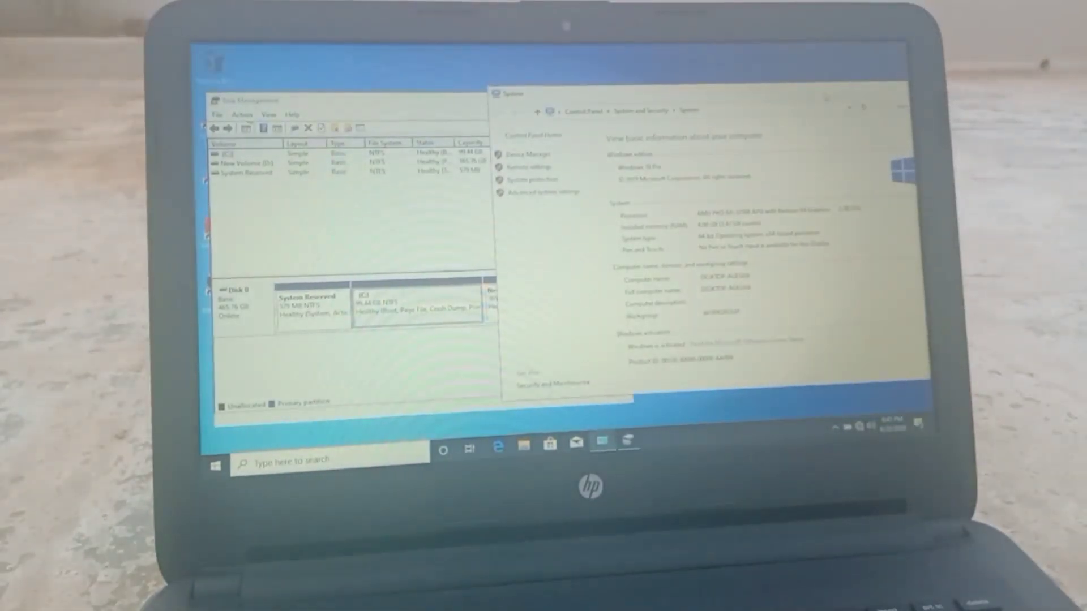
# - Close the System and Disk Management windows and refresh the desktop
pyautogui.moveTo(747, 94); pyautogui.dragTo(633, 110)
pyautogui.click(848, 99)
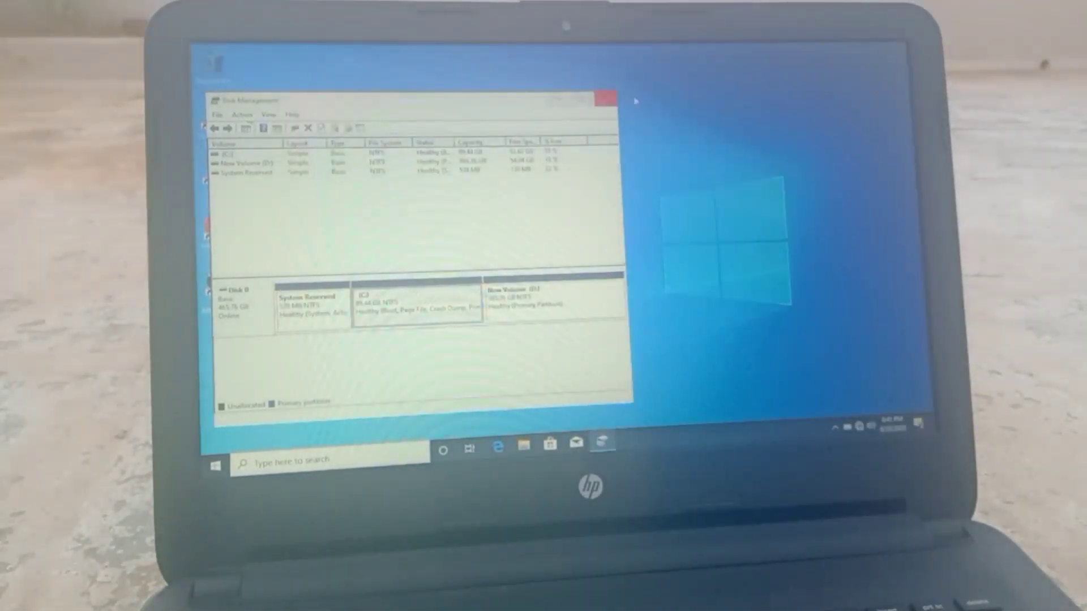
pyautogui.click(604, 97)
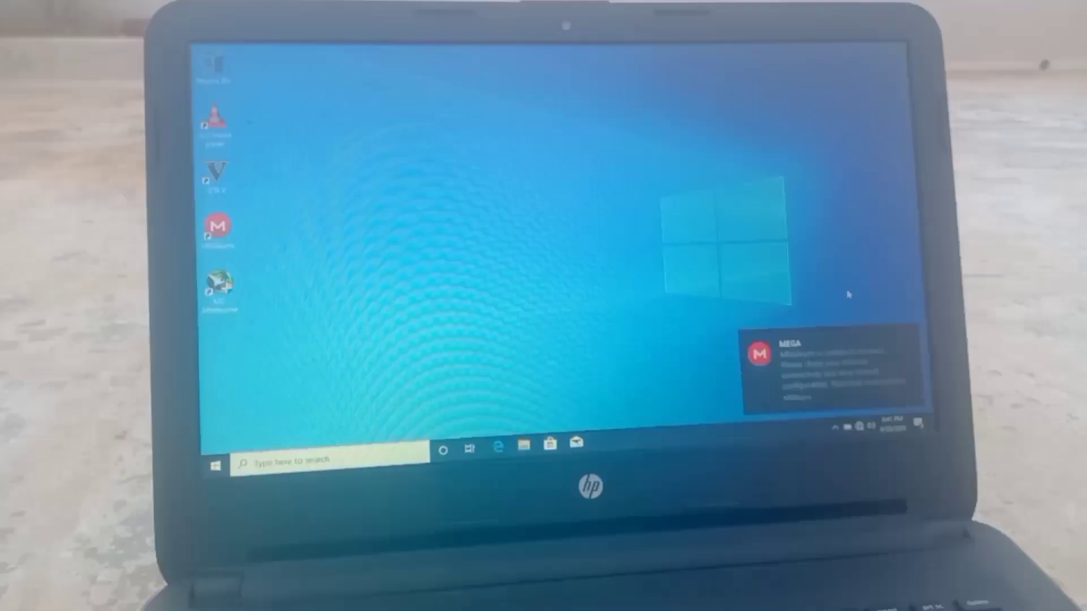
pyautogui.rightClick(513, 236)
pyautogui.click(547, 278)
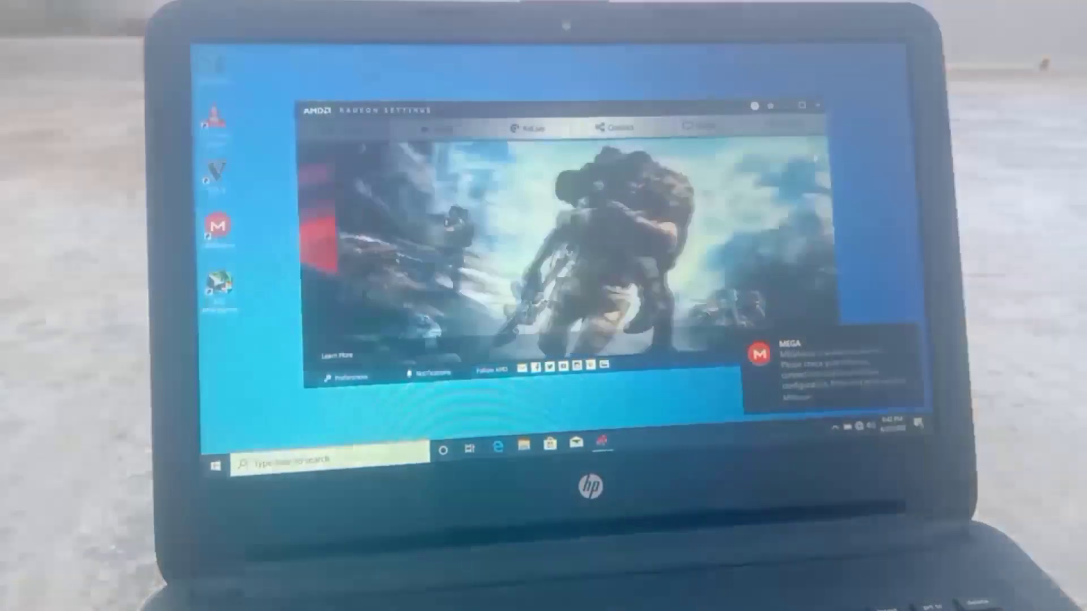
# - Launch AMD Radeon Settings from the desktop menu, then close it again
pyautogui.click(819, 106)
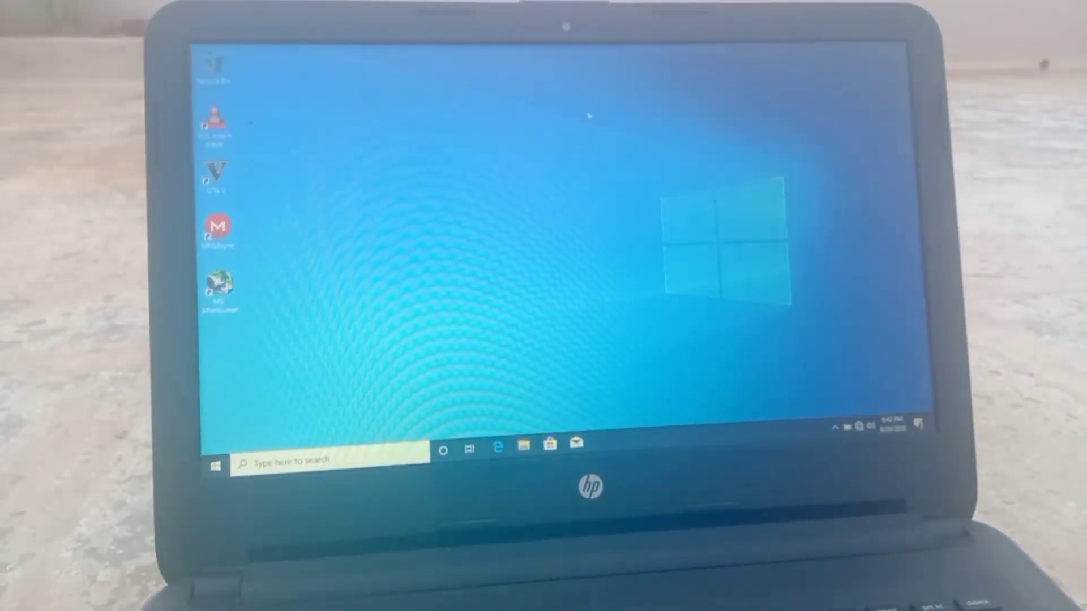
pyautogui.rightClick(425, 139)
pyautogui.click(464, 146)
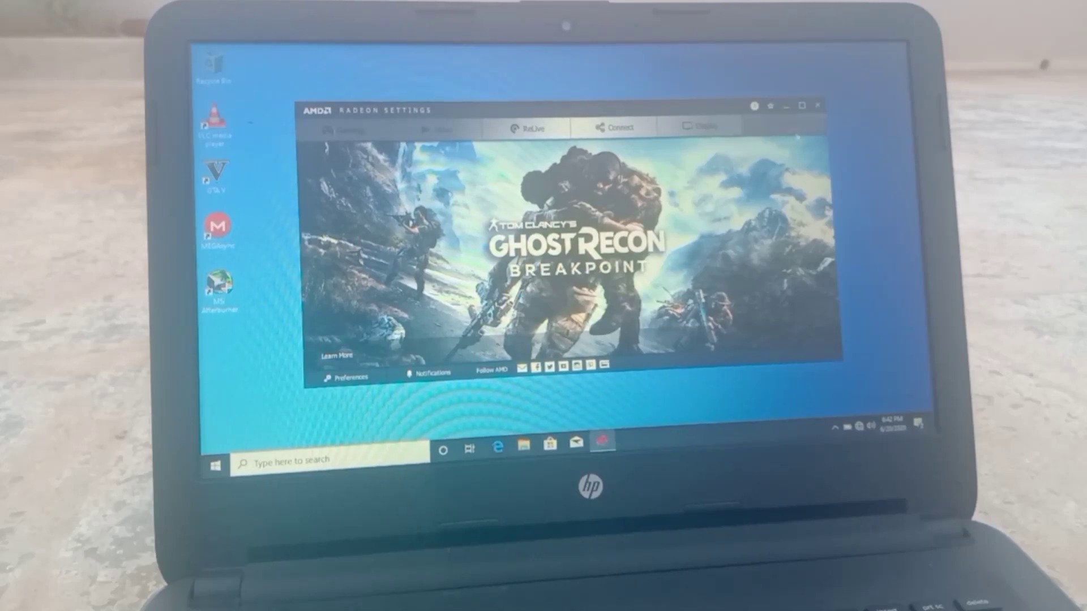
pyautogui.click(819, 108)
pyautogui.click(205, 467)
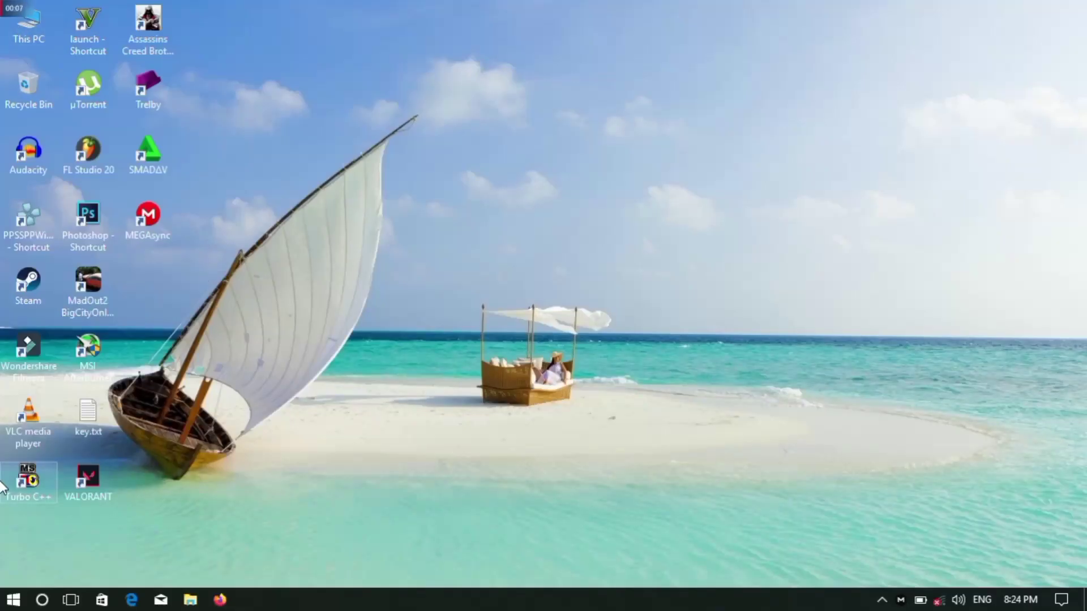
# - Go to Settings > System > Notifications & actions
pyautogui.click(14, 599)
pyautogui.click(6, 575)
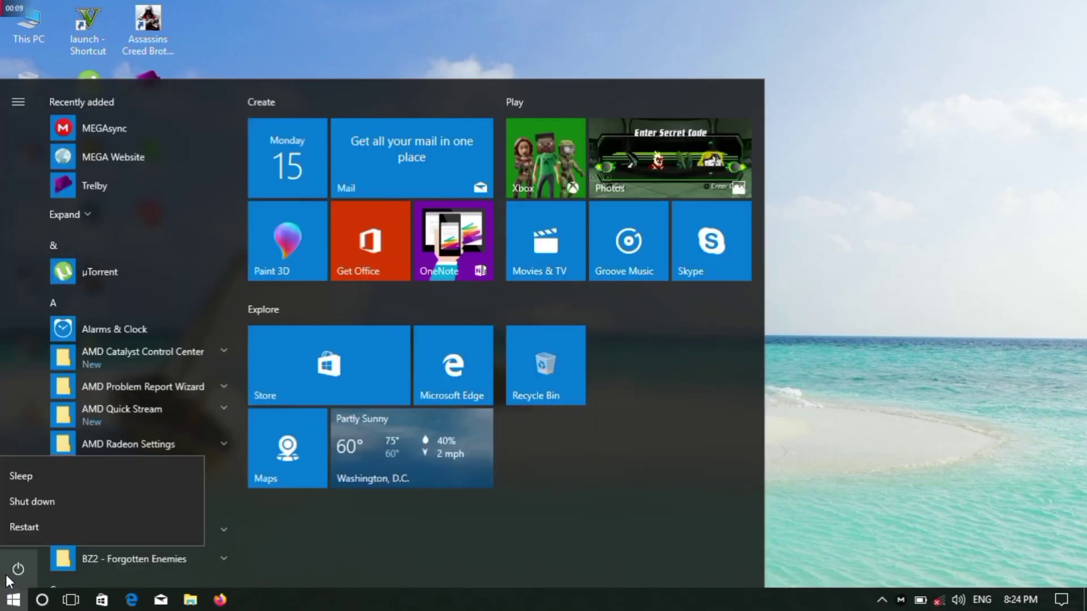
pyautogui.click(6, 575)
pyautogui.click(18, 531)
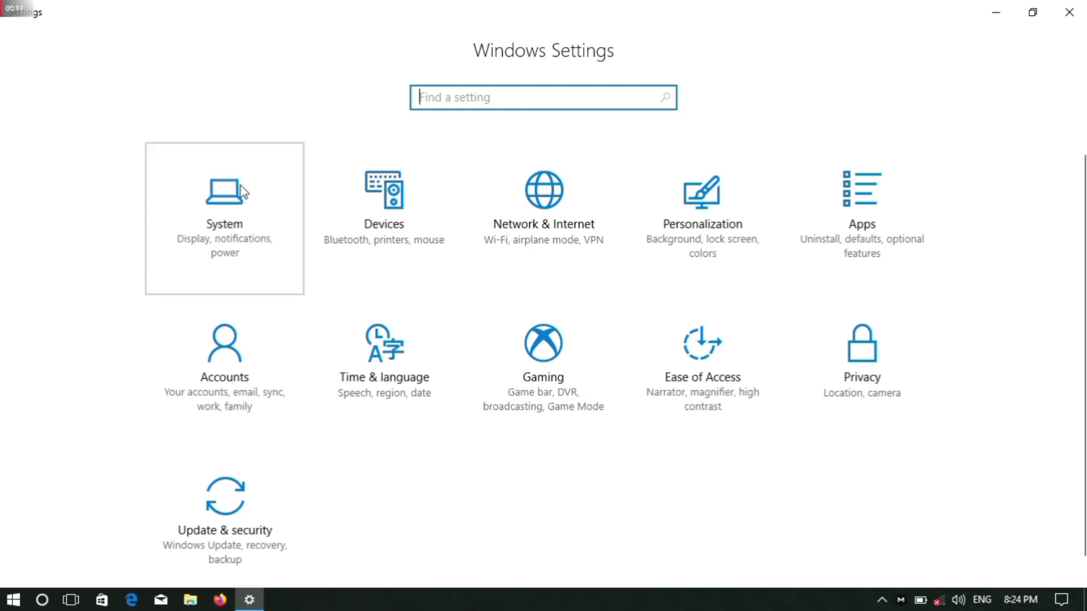
pyautogui.click(240, 185)
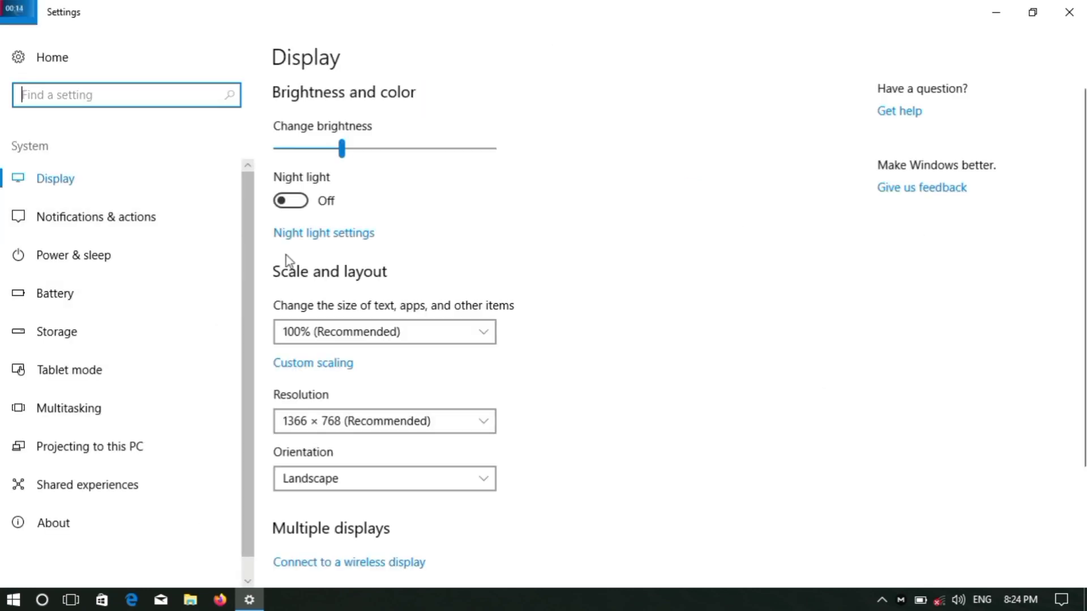
pyautogui.click(130, 218)
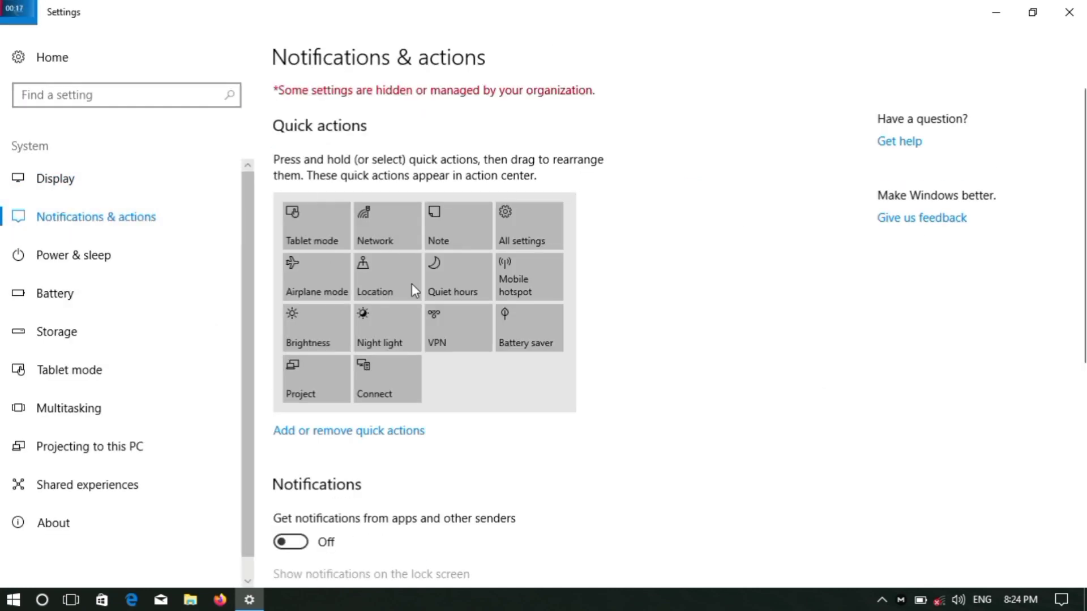
# - Turn on notifications from apps and other senders and turn off lock-screen notifications
pyautogui.scroll(-3, 1084, 307)
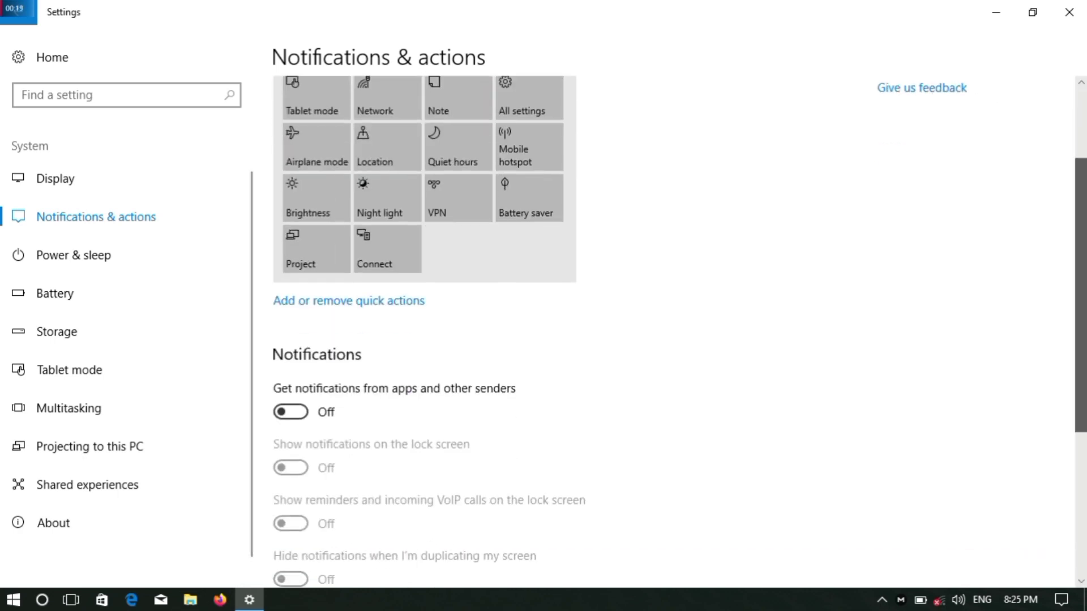
pyautogui.scroll(-3, 1083, 307)
pyautogui.click(291, 124)
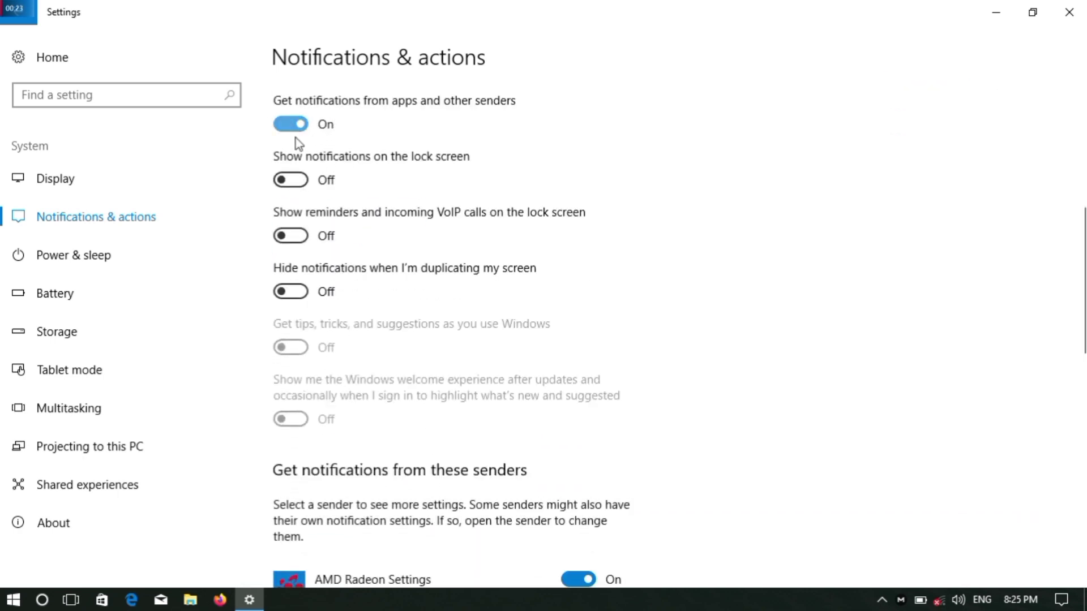
pyautogui.click(298, 124)
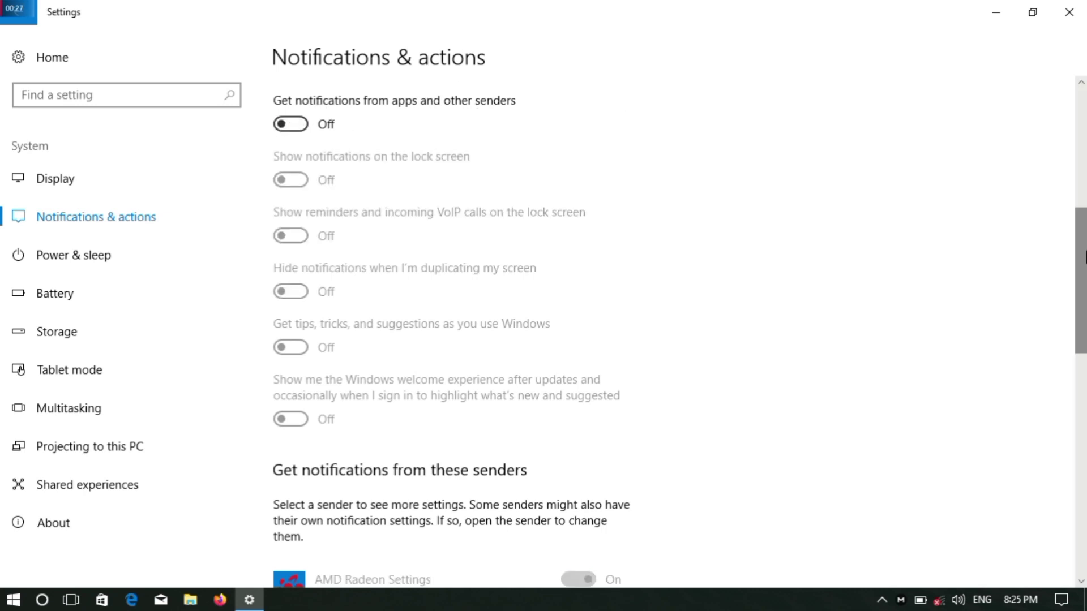
pyautogui.scroll(-4, 1067, 284)
pyautogui.scroll(5, 1067, 284)
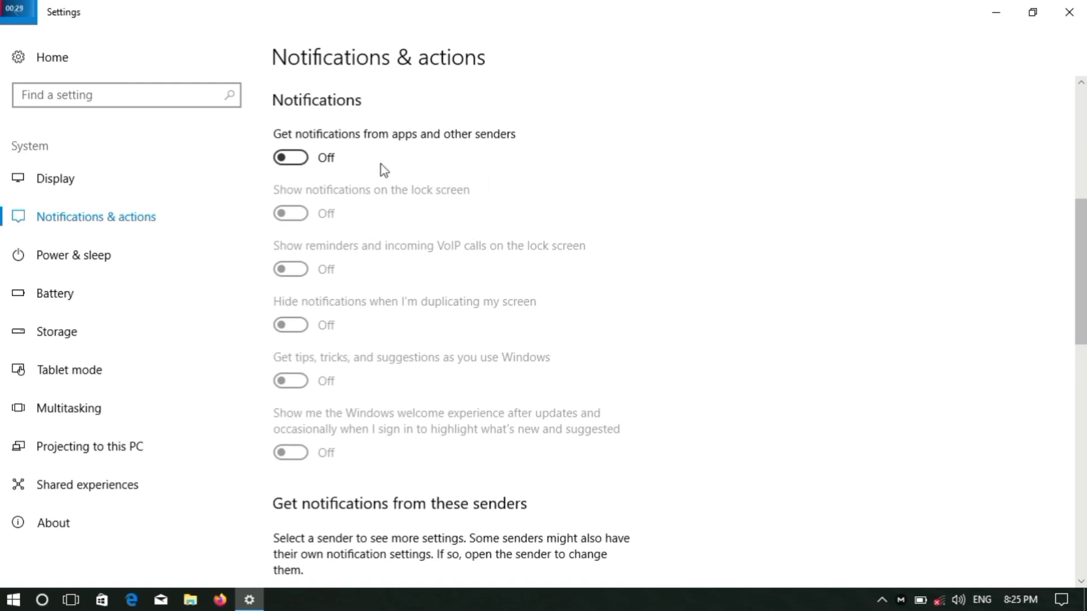
pyautogui.click(287, 160)
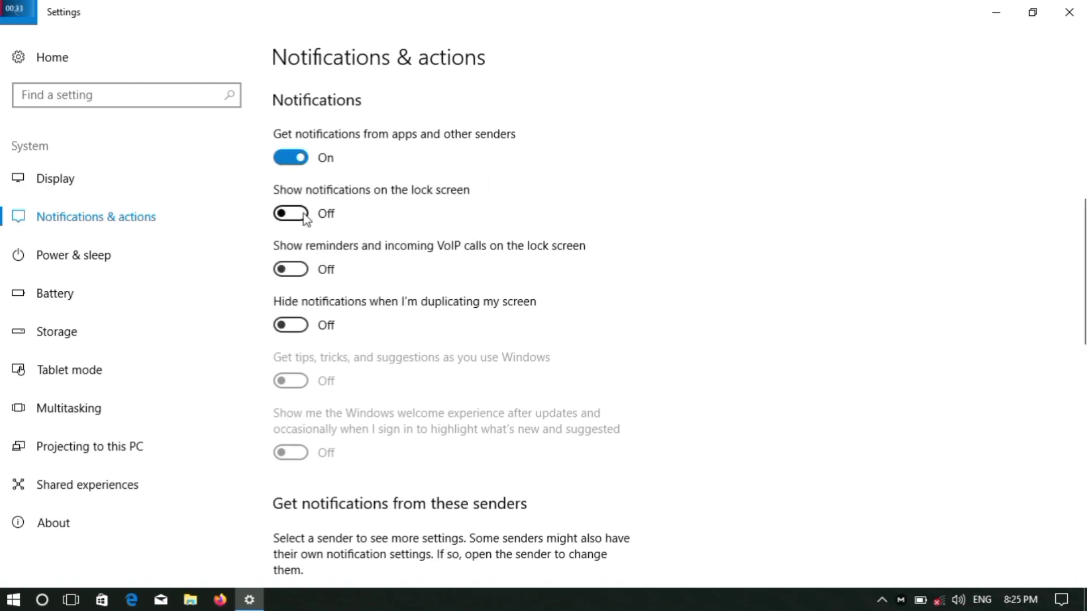
pyautogui.click(286, 215)
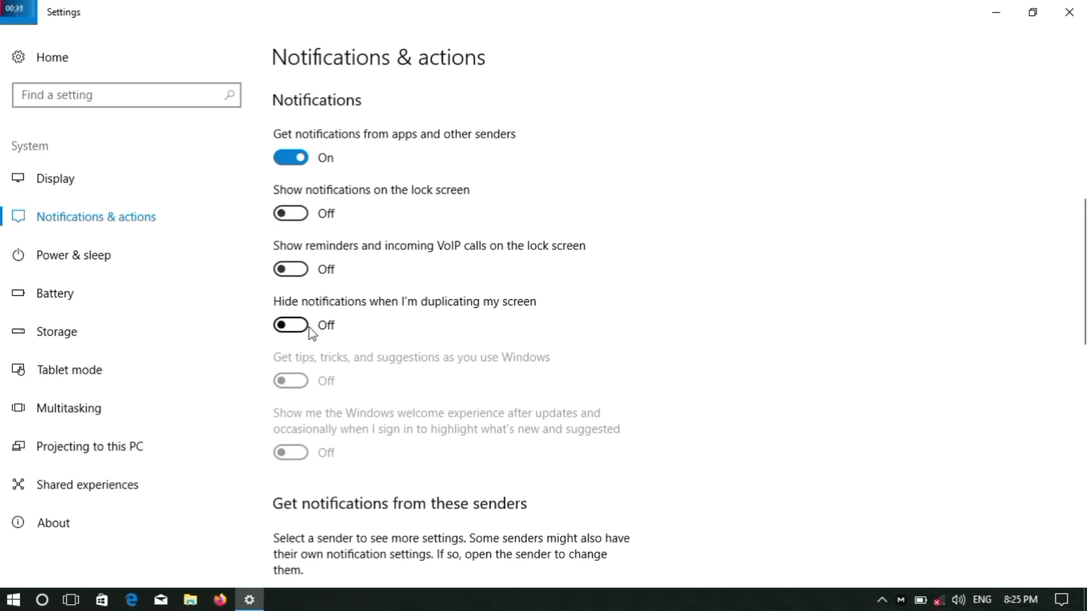
# - Turn off notifications for AMD Radeon Settings, Audio, AutoPlay and Battery saver
pyautogui.moveTo(1082, 283); pyautogui.dragTo(1084, 403)
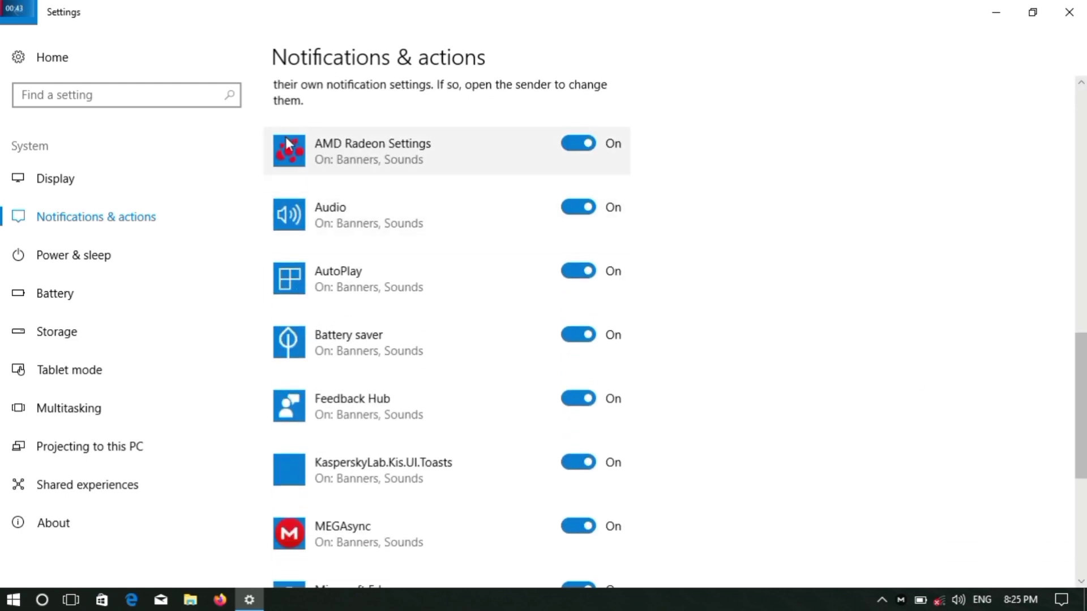
pyautogui.click(581, 145)
pyautogui.click(572, 209)
pyautogui.click(577, 271)
pyautogui.scroll(-5, 850, 366)
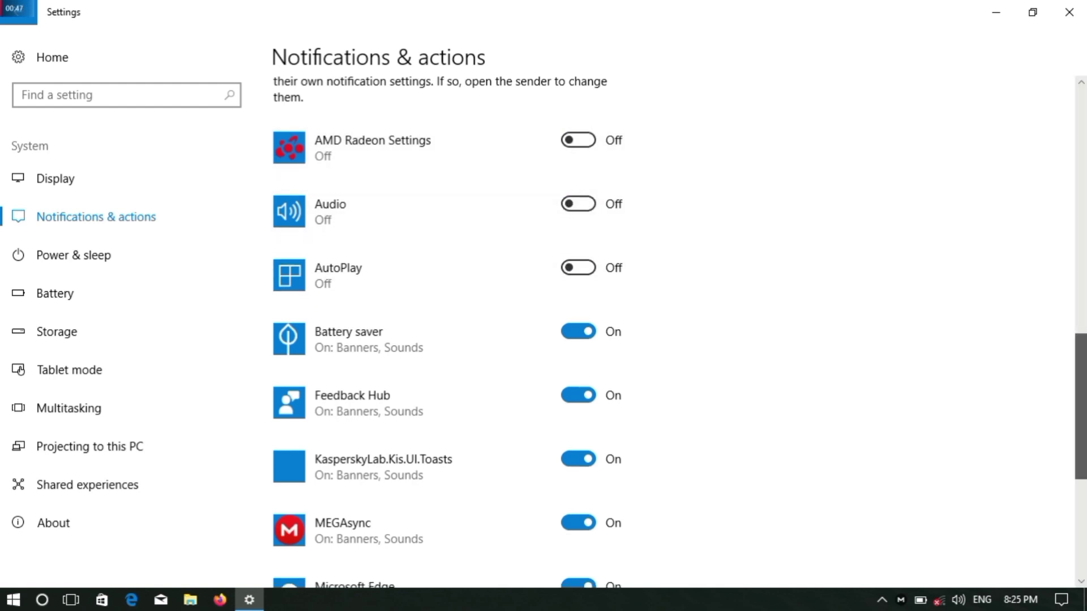
pyautogui.scroll(2, 613, 170)
pyautogui.click(614, 150)
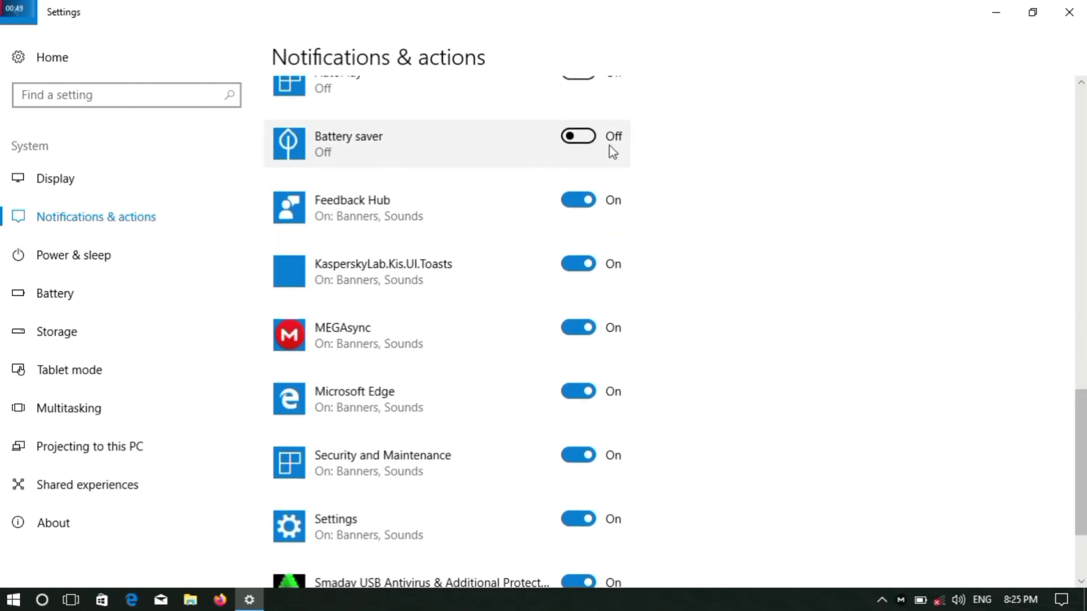
pyautogui.click(572, 226)
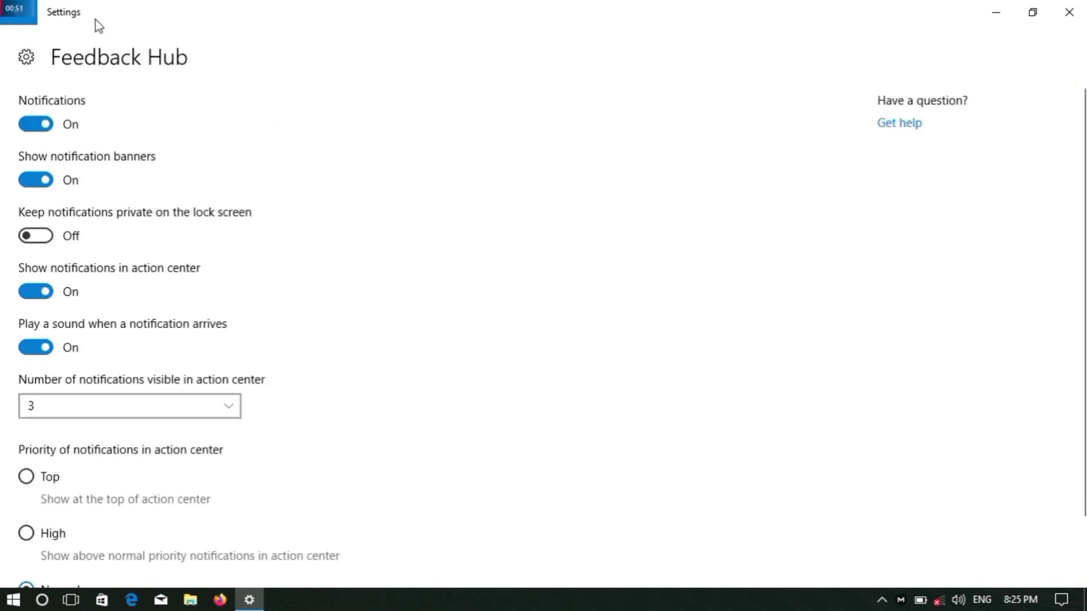
pyautogui.click(30, 18)
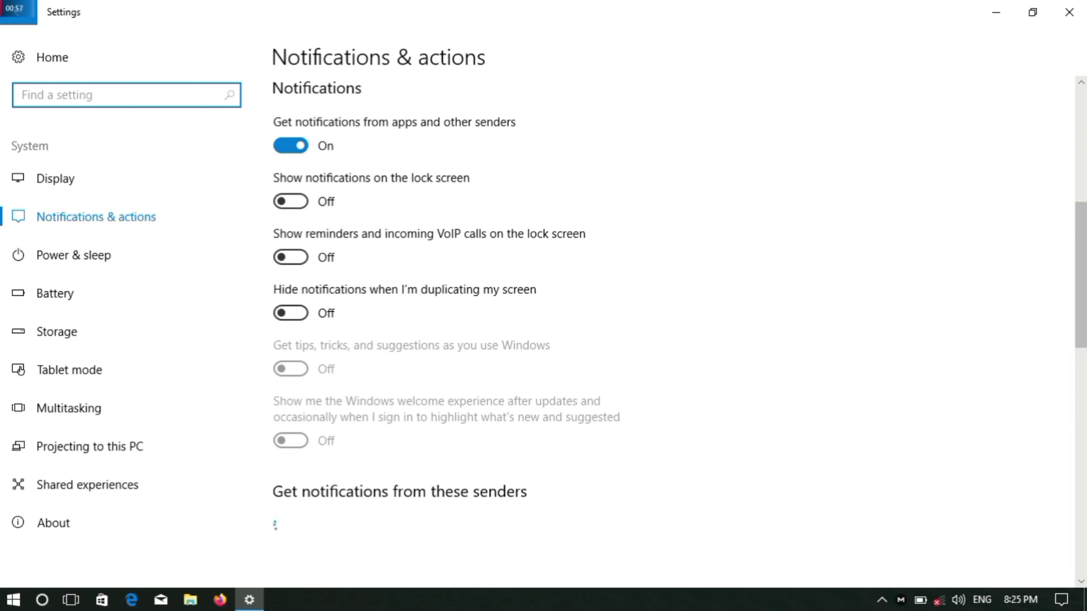
# - Turn off Feedback Hub, MEGAsync, Microsoft Edge and Settings notifications, keeping Security and Maintenance on
pyautogui.scroll(-10, 559, 245)
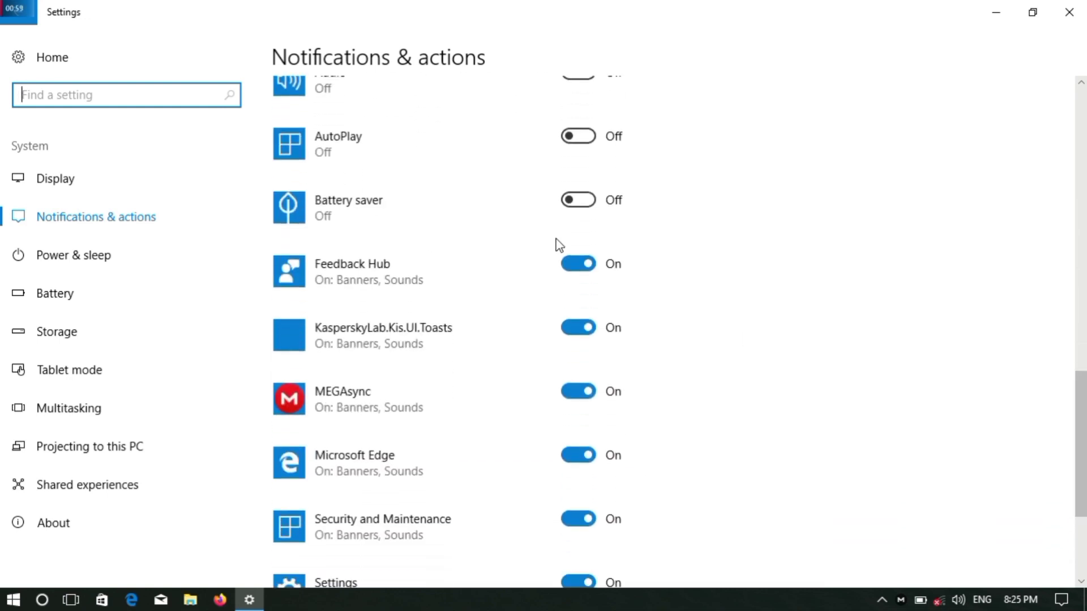
pyautogui.click(589, 275)
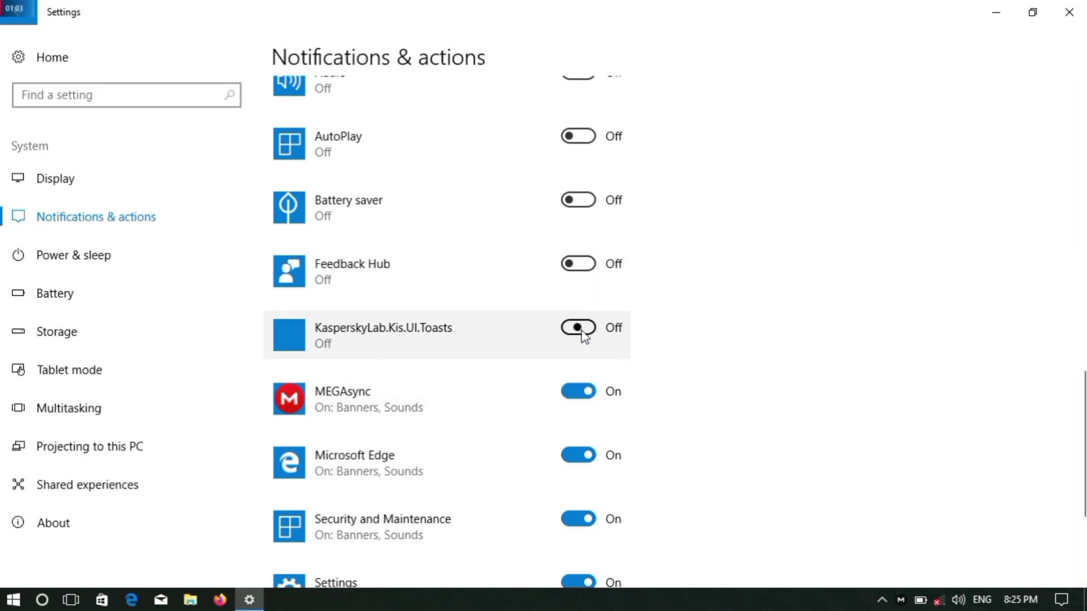
pyautogui.click(578, 390)
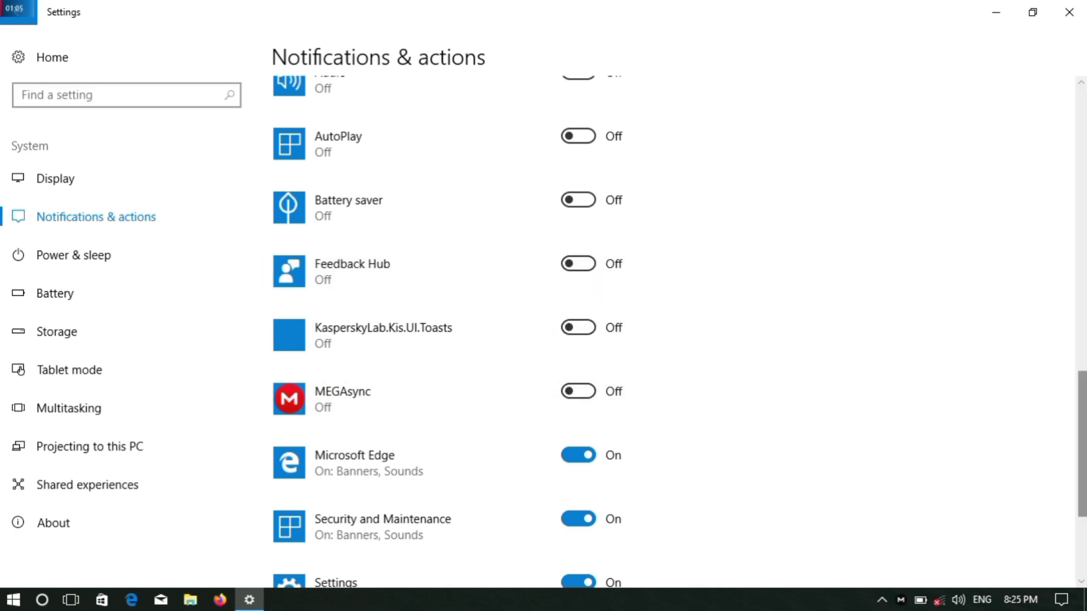
pyautogui.scroll(-3, 1081, 442)
pyautogui.click(577, 250)
pyautogui.click(574, 308)
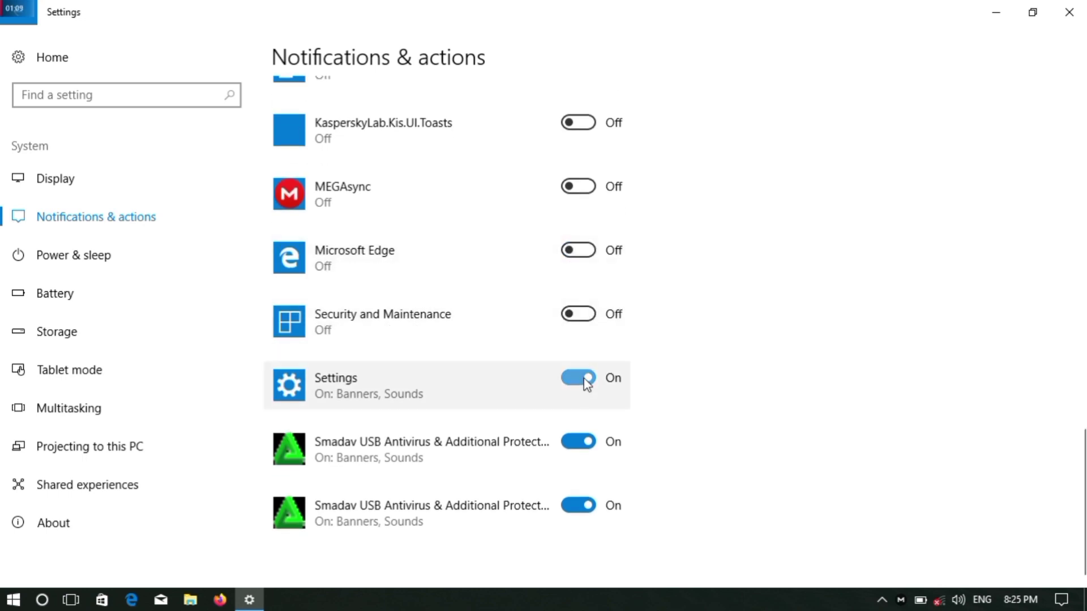
pyautogui.click(581, 384)
pyautogui.click(579, 316)
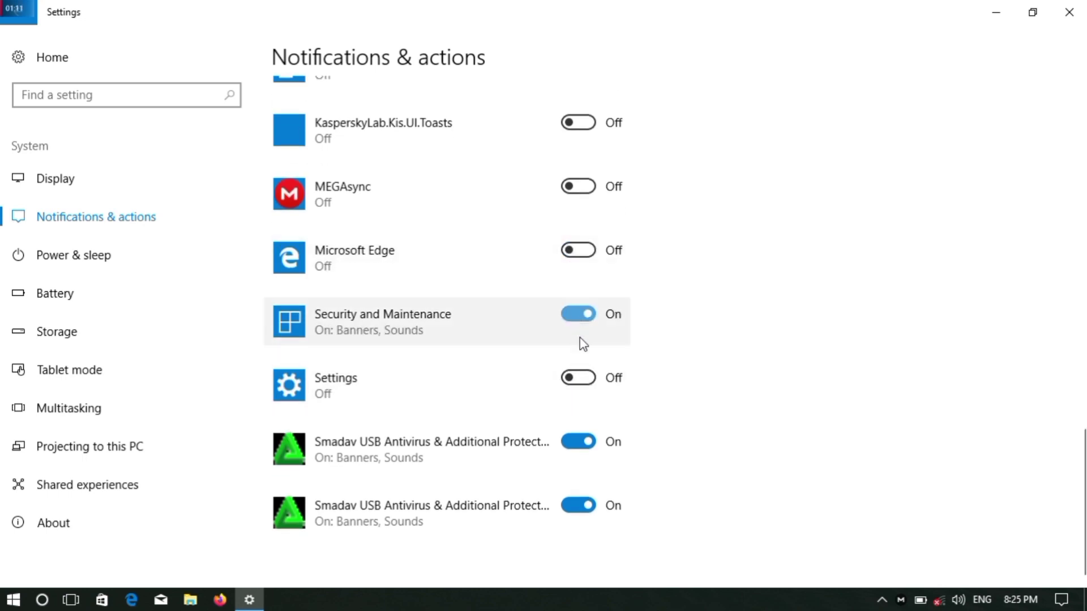